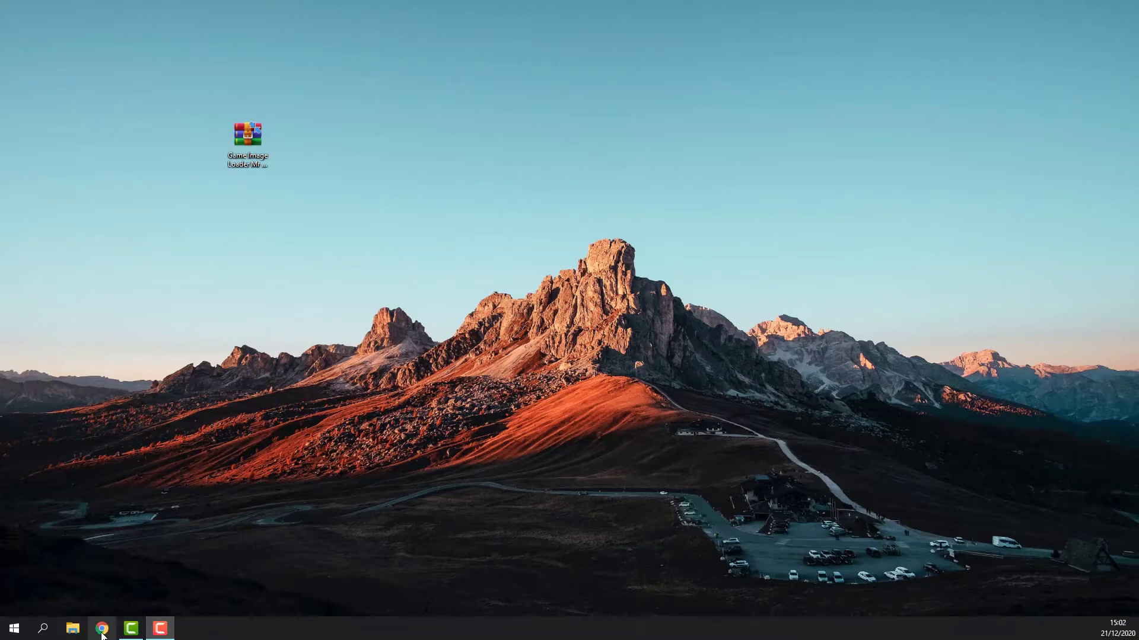
# Step: Open the 8BitCADE website in Chrome and go to the 8BitCADE XL games download page in its Game section
pyautogui.click(102, 628)
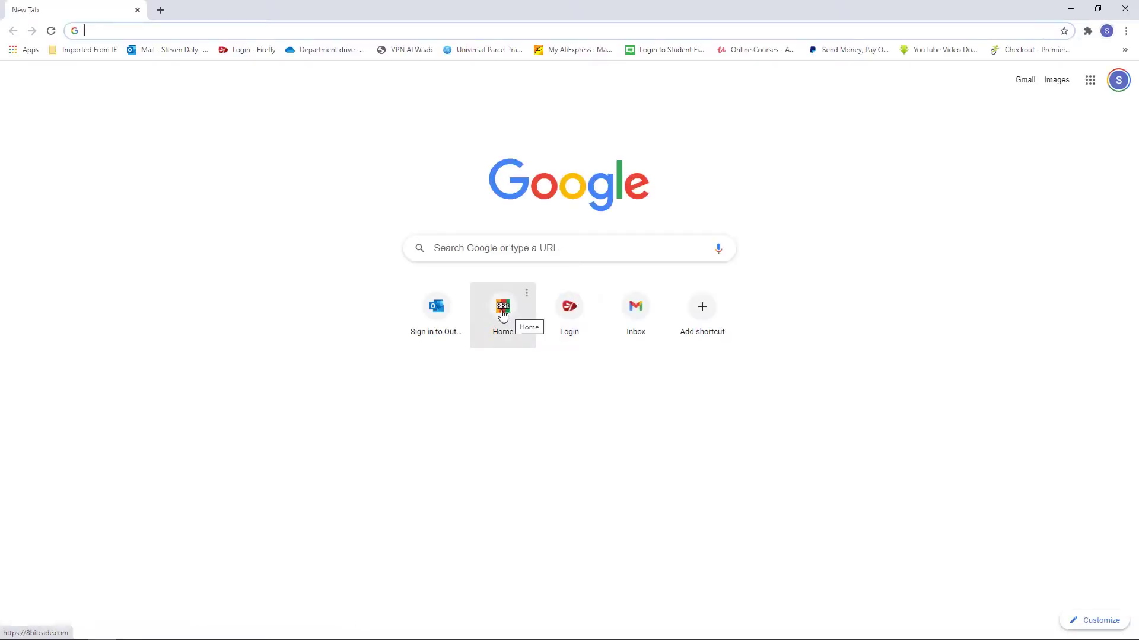
pyautogui.click(503, 311)
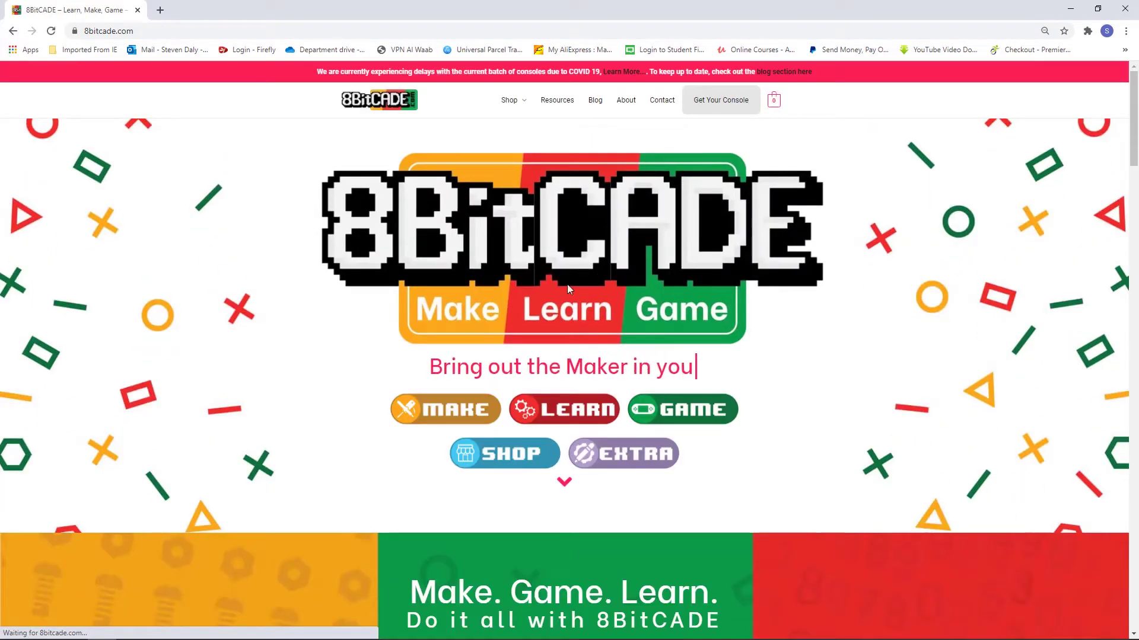
pyautogui.click(666, 415)
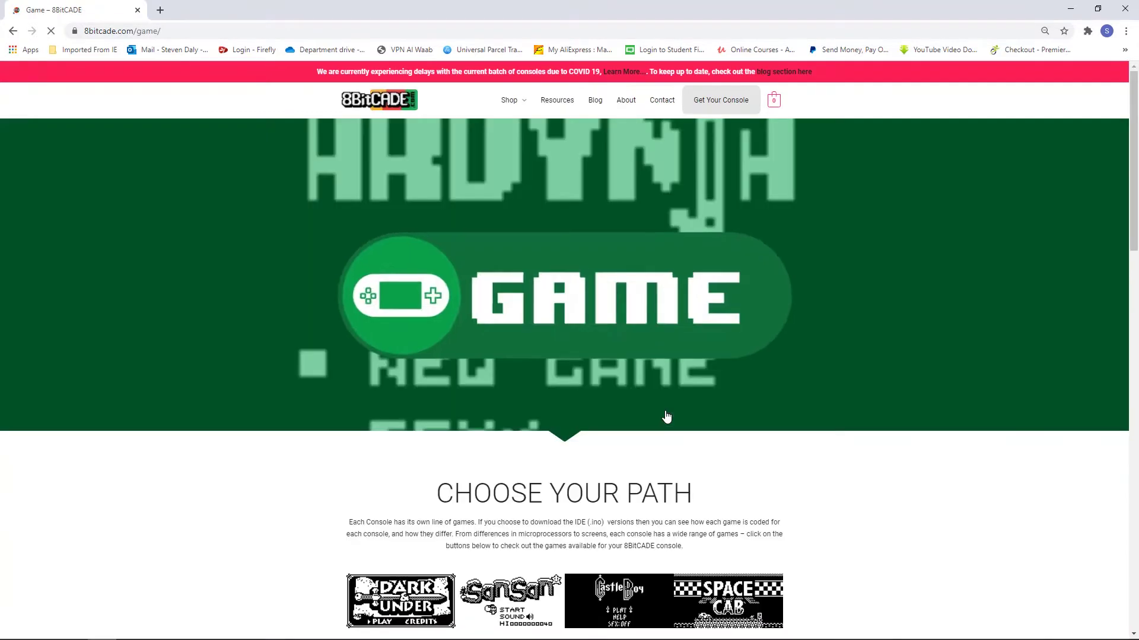
pyautogui.scroll(-8, 666, 417)
pyautogui.scroll(-7, 667, 415)
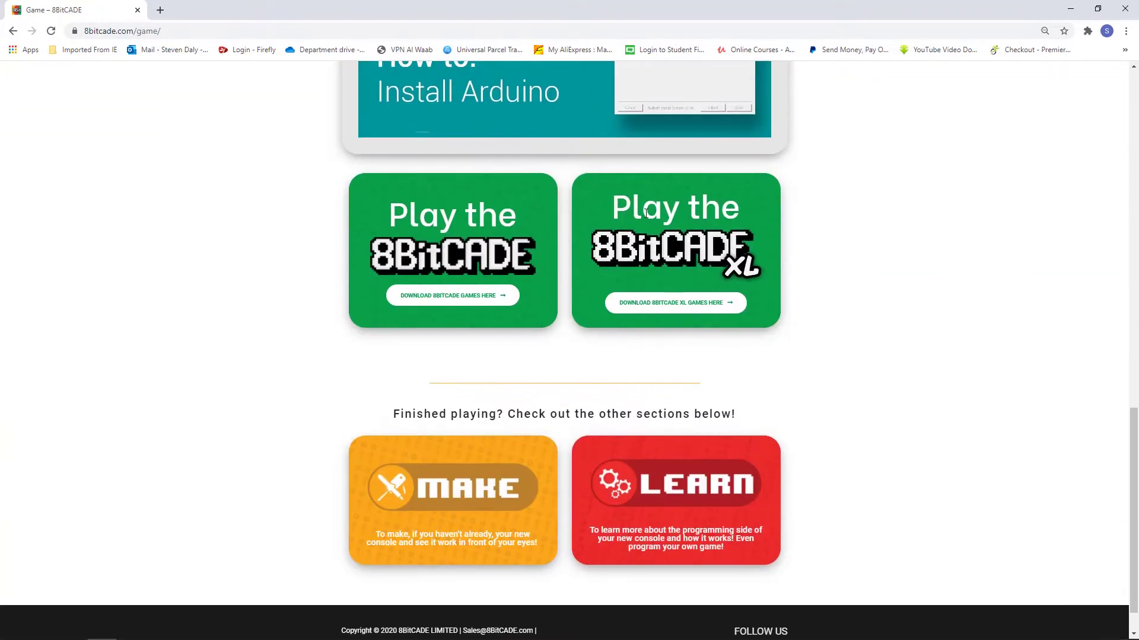
pyautogui.click(650, 304)
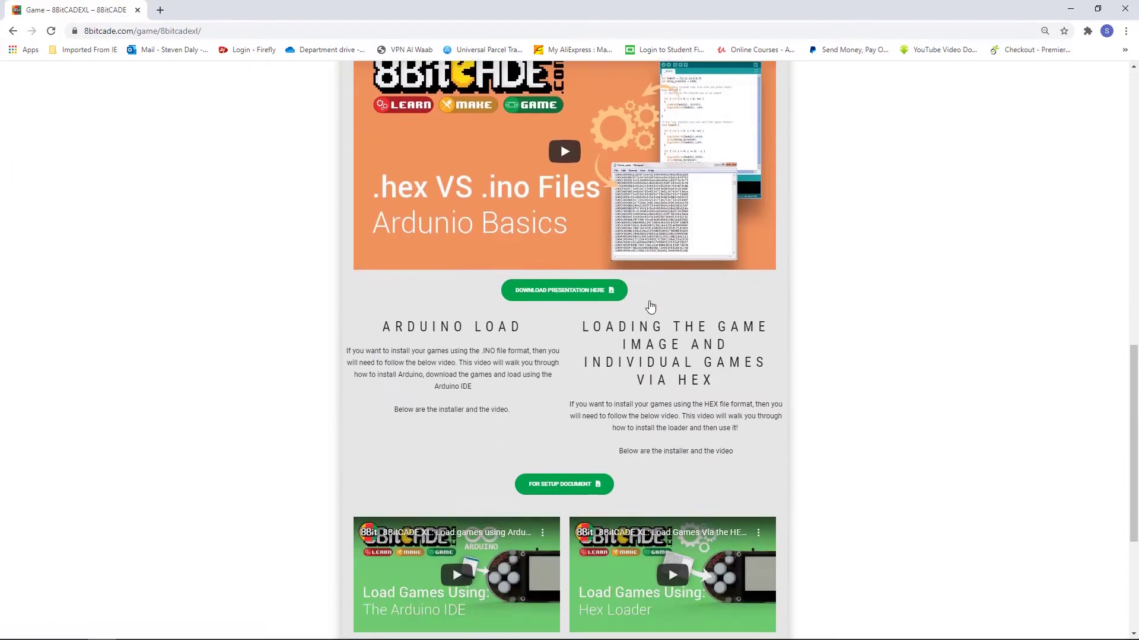
# Step: Download the Game Image + Games + Installer package for loading 8BitCADE XL games via hex
pyautogui.scroll(12, 650, 306)
pyautogui.scroll(-7, 648, 305)
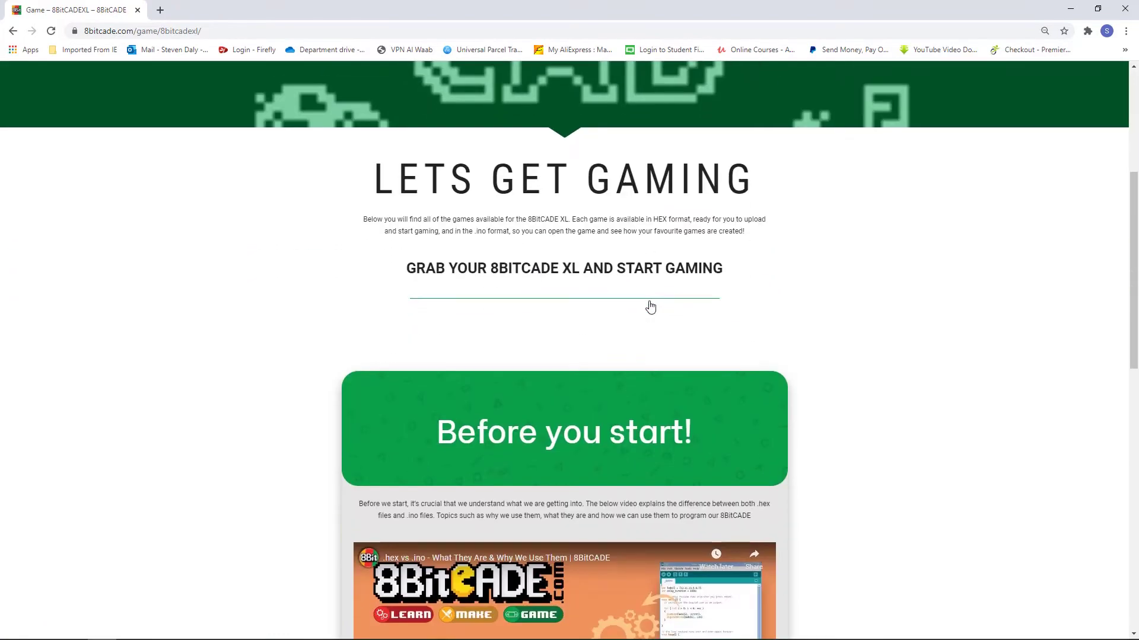
pyautogui.scroll(-2, 715, 415)
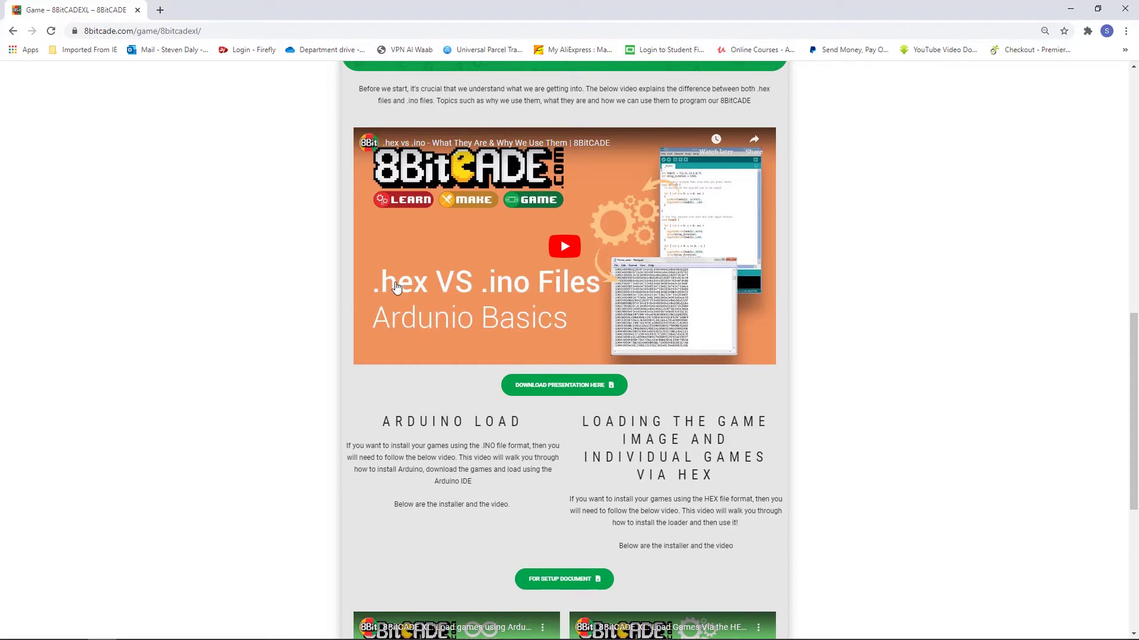
pyautogui.scroll(-1, 396, 287)
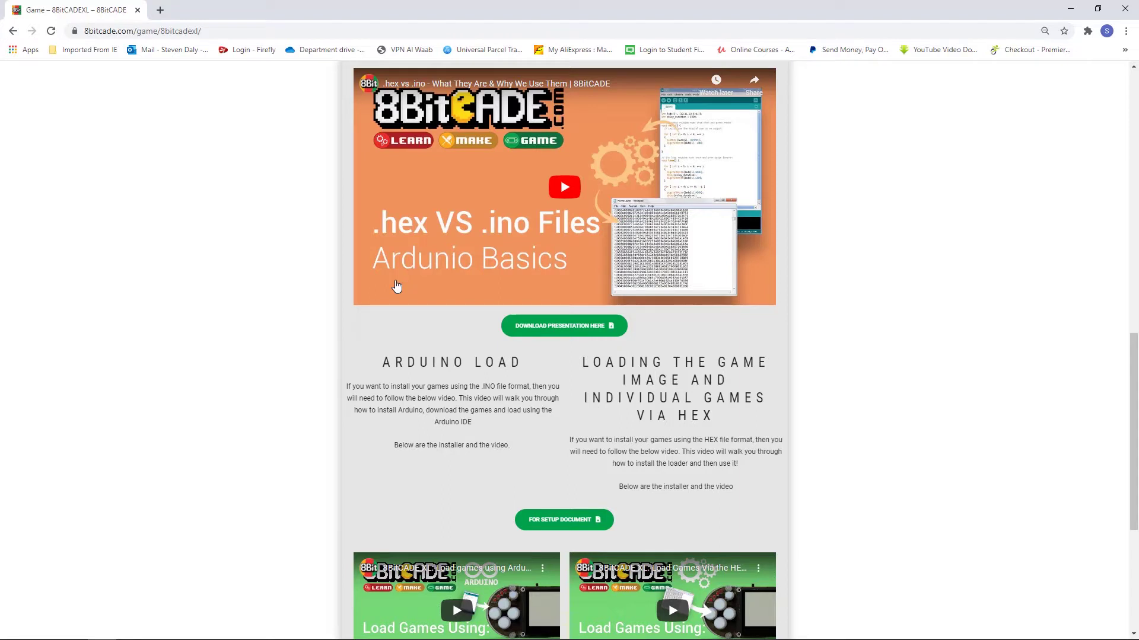
pyautogui.scroll(-2, 397, 288)
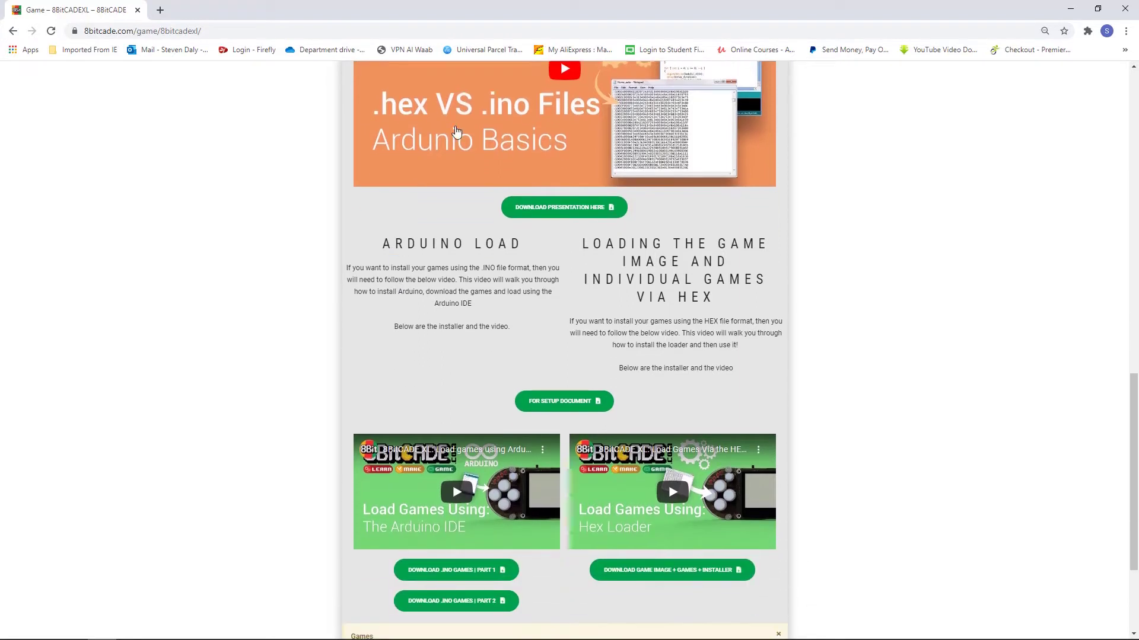
pyautogui.scroll(-1, 668, 120)
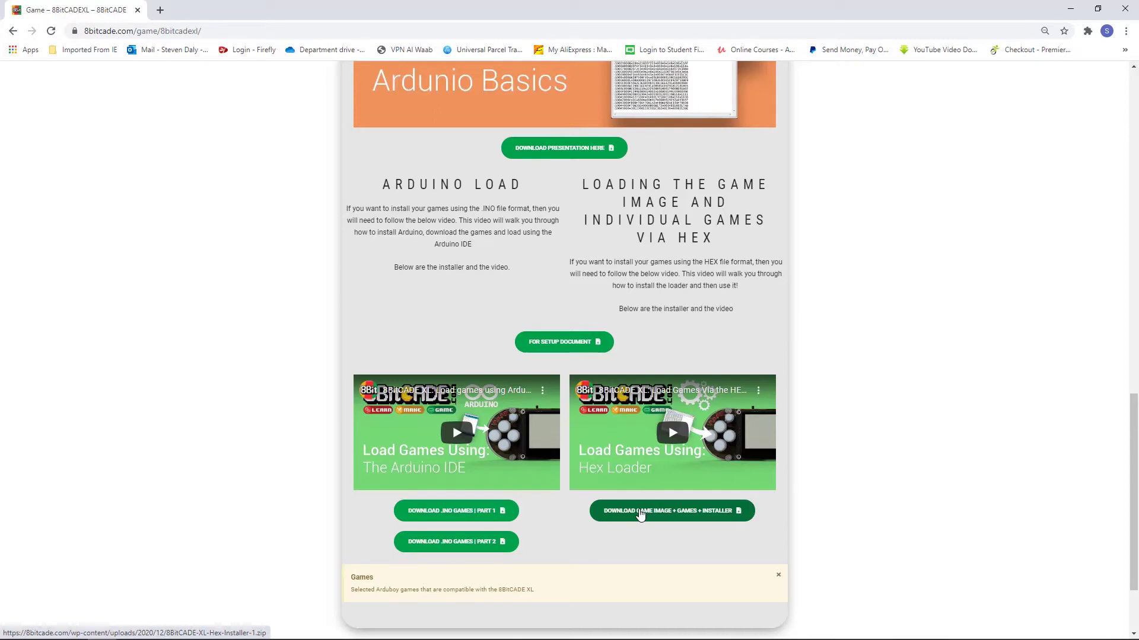
pyautogui.scroll(-1, 641, 515)
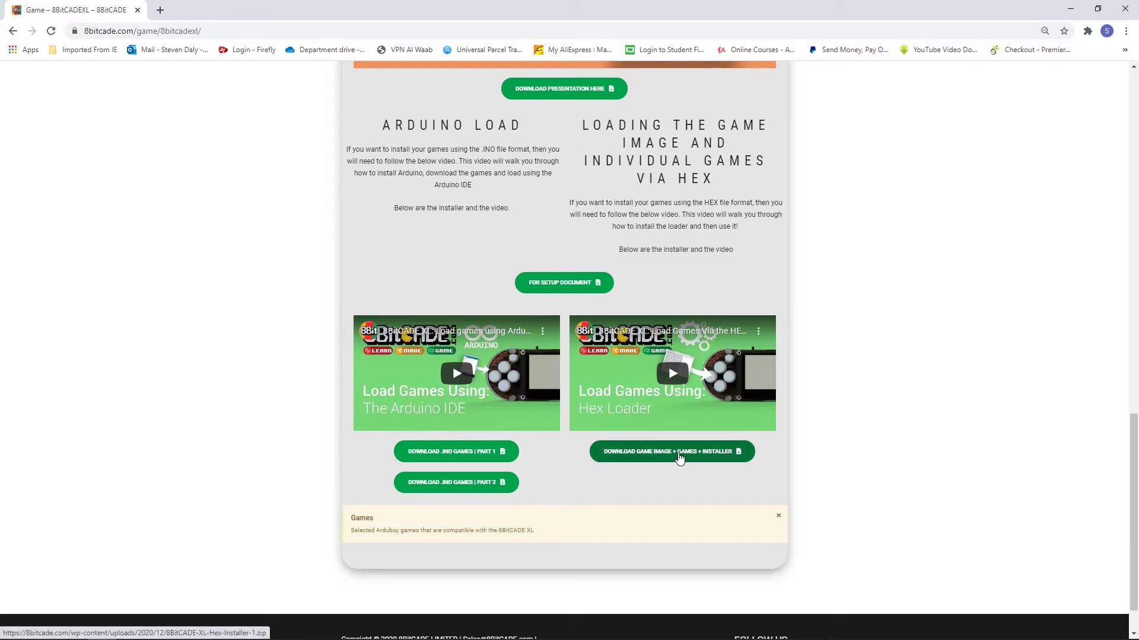
pyautogui.click(714, 453)
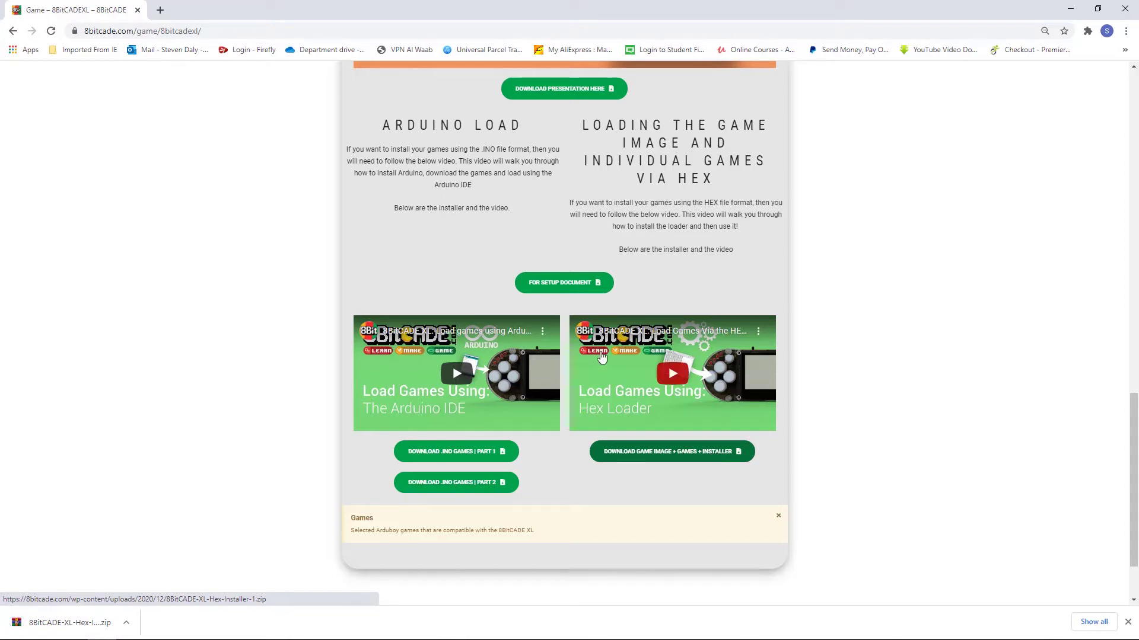
# Step: Shrink the browser window and put the downloaded 8BitCADE-XL-Hex-Installer-1 zip on the desktop
pyautogui.click(1098, 9)
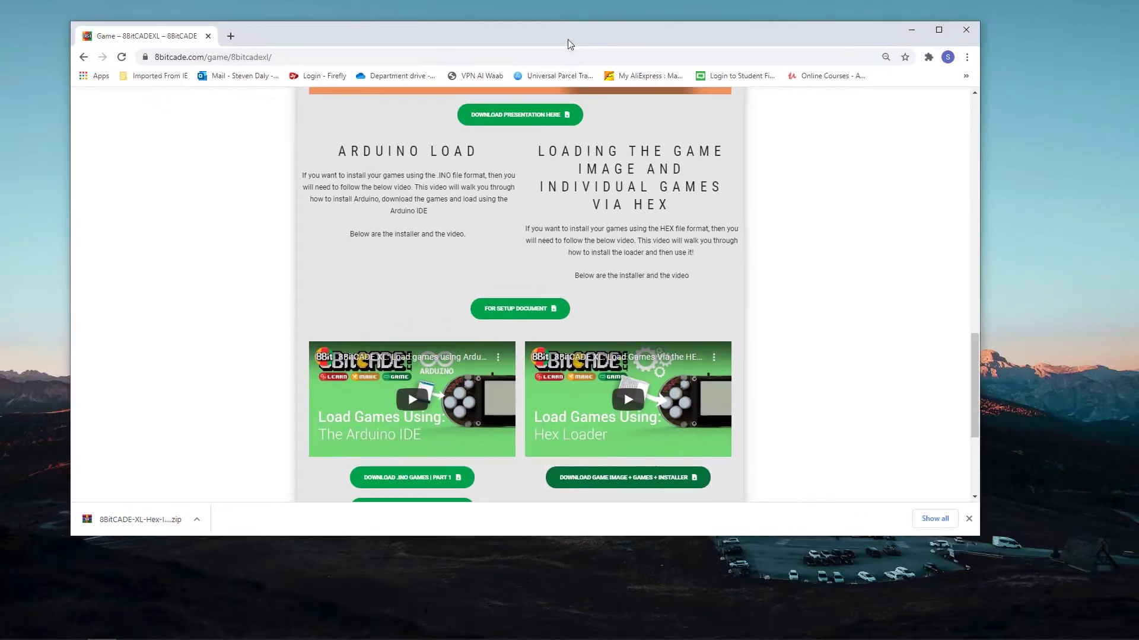
pyautogui.moveTo(448, 40); pyautogui.dragTo(869, 25)
pyautogui.moveTo(550, 503); pyautogui.dragTo(316, 266)
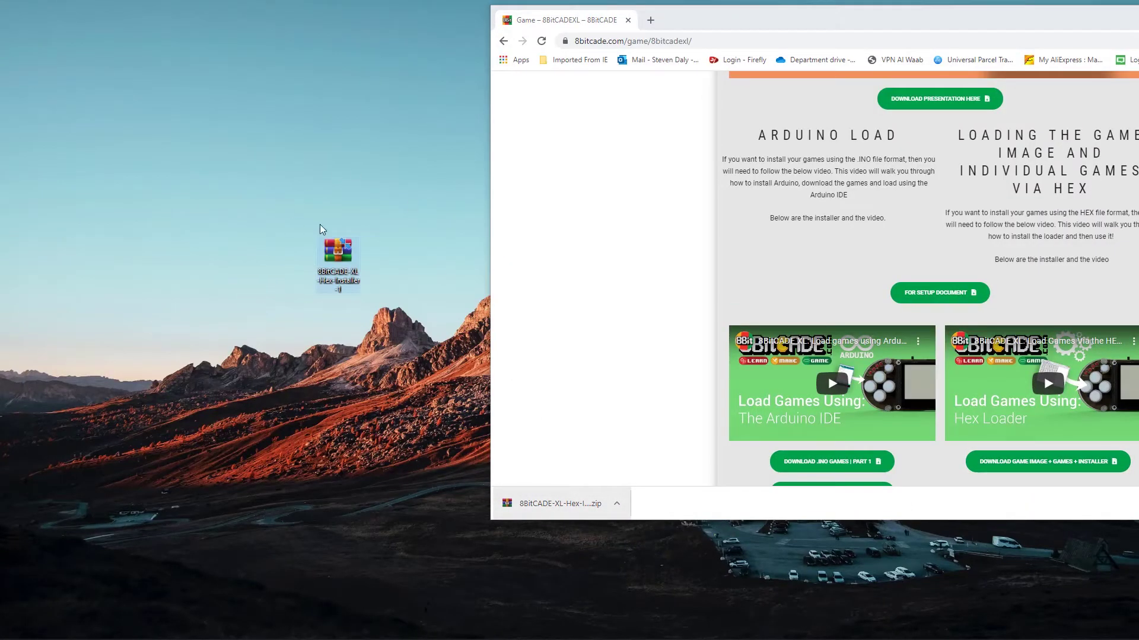
pyautogui.moveTo(941, 28); pyautogui.dragTo(557, 51)
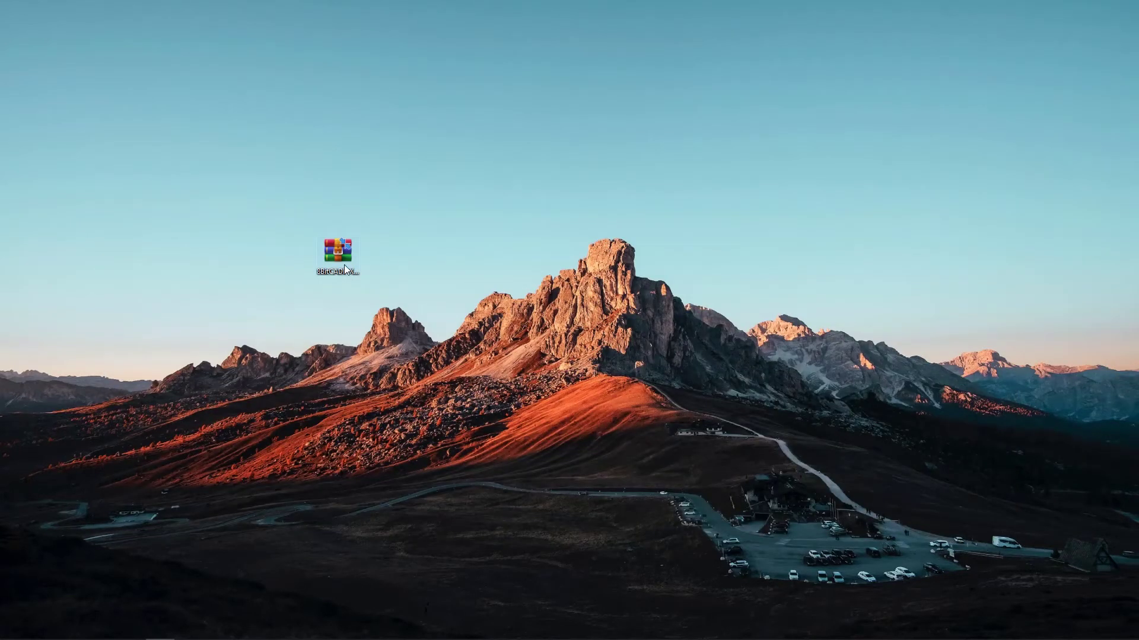
# Step: Extract the 8BitCADE-XL-Hex-Installer-1 archive and place the Game Image Loader folder beside it on the desktop
pyautogui.rightClick(344, 265)
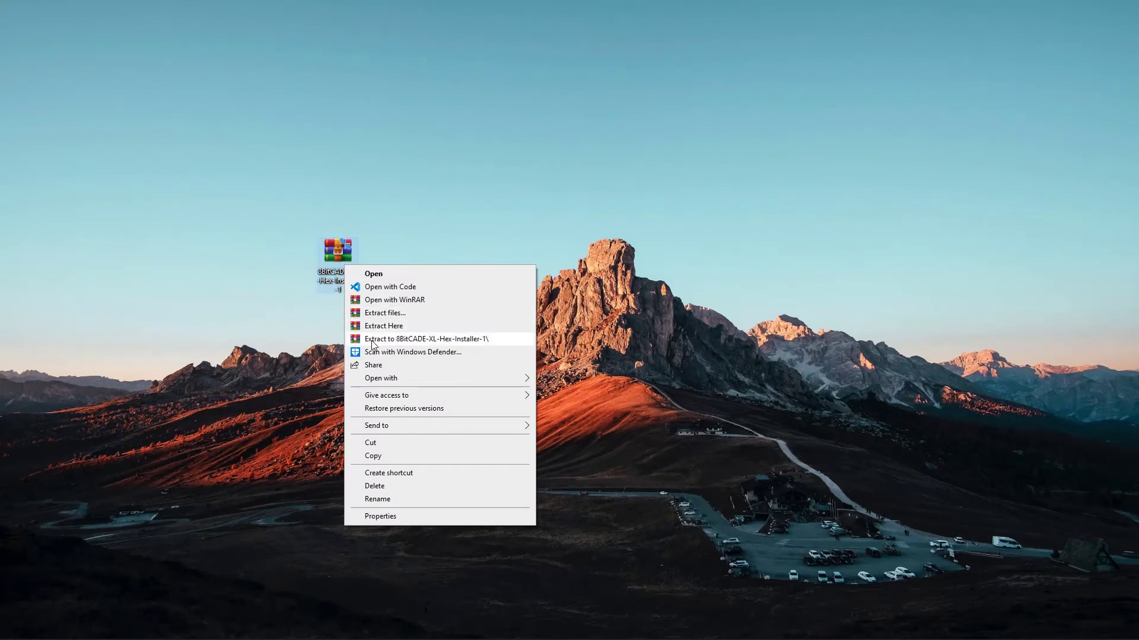
pyautogui.click(415, 339)
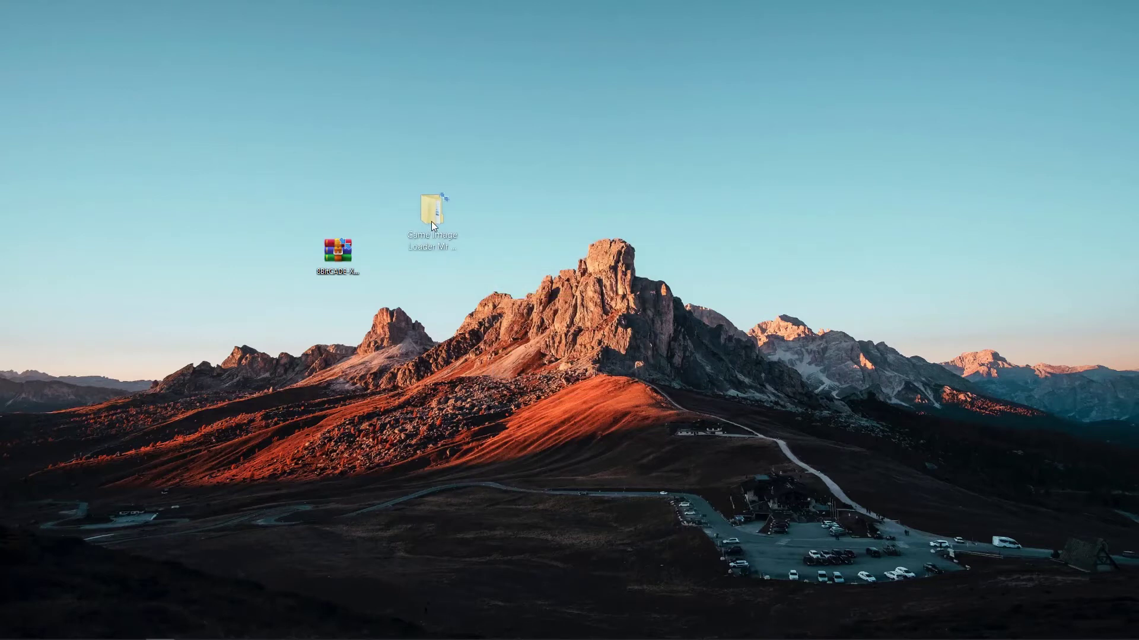
pyautogui.moveTo(459, 273); pyautogui.dragTo(382, 261)
pyautogui.click(266, 333)
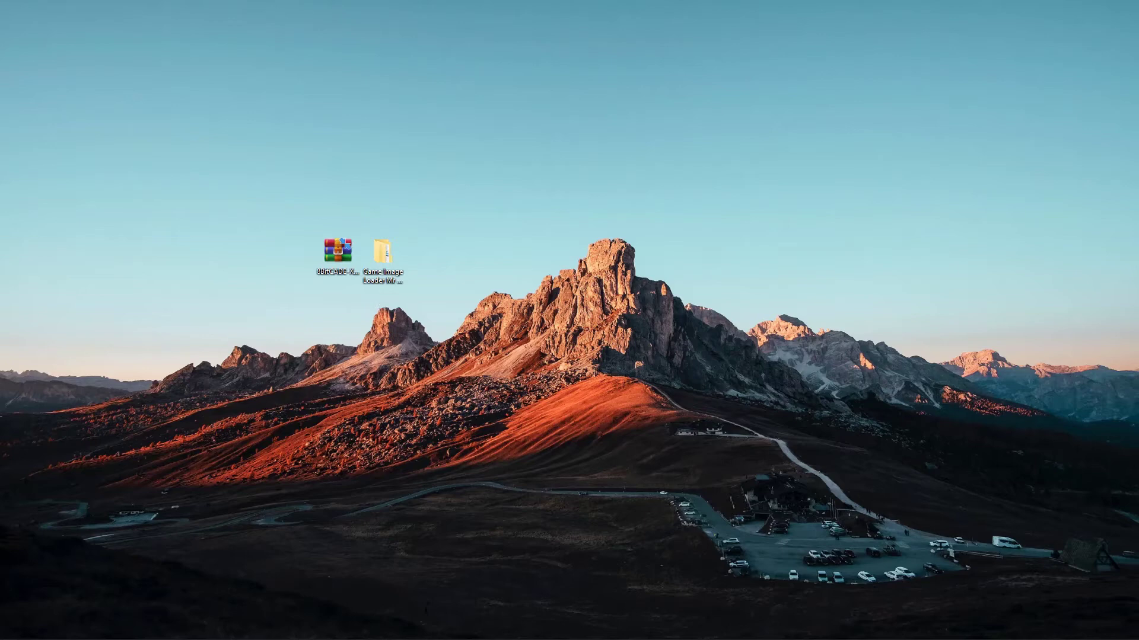
# Step: Run run-fx-activator-windows from the loader's portable-activator folder, and arrange the enlarged FX Activator window beside the folder window
pyautogui.doubleClick(380, 272)
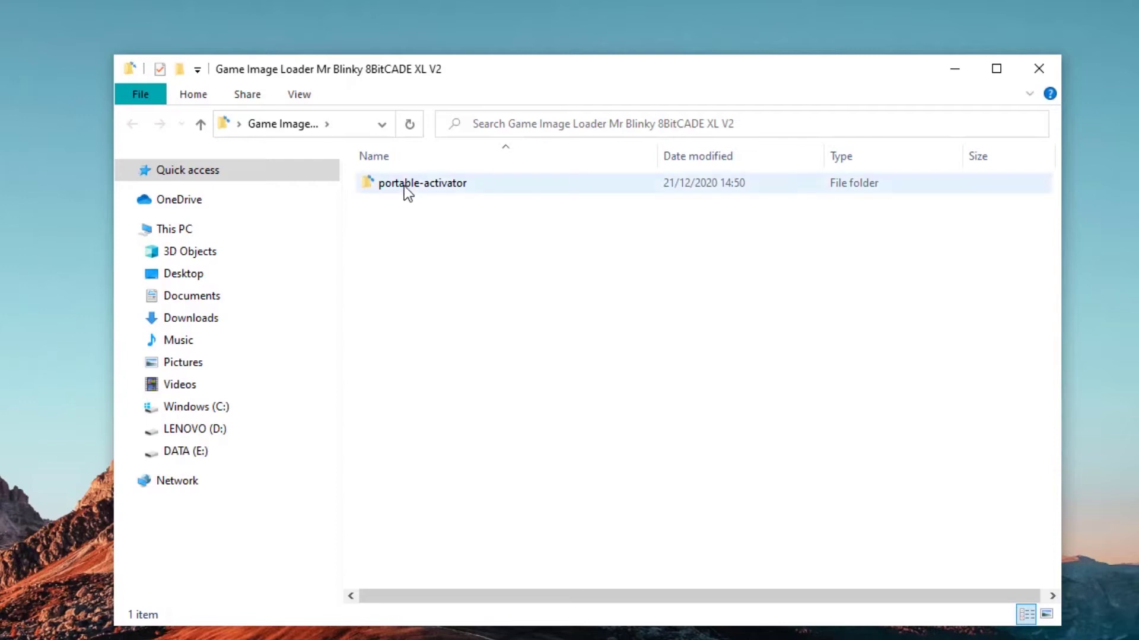
pyautogui.moveTo(405, 188)
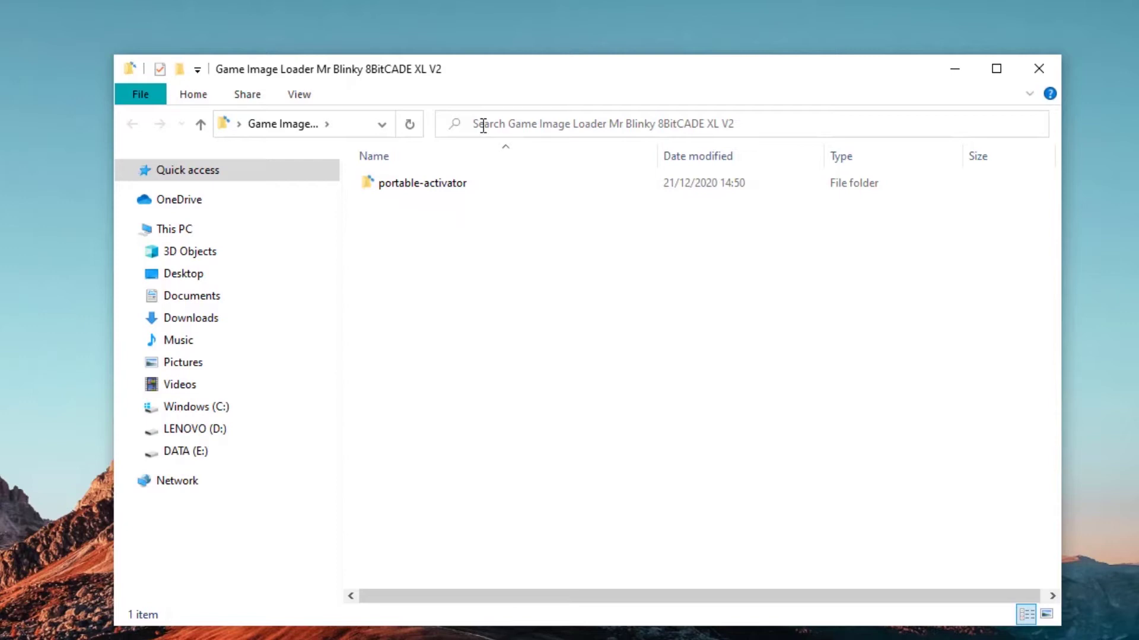
pyautogui.doubleClick(408, 185)
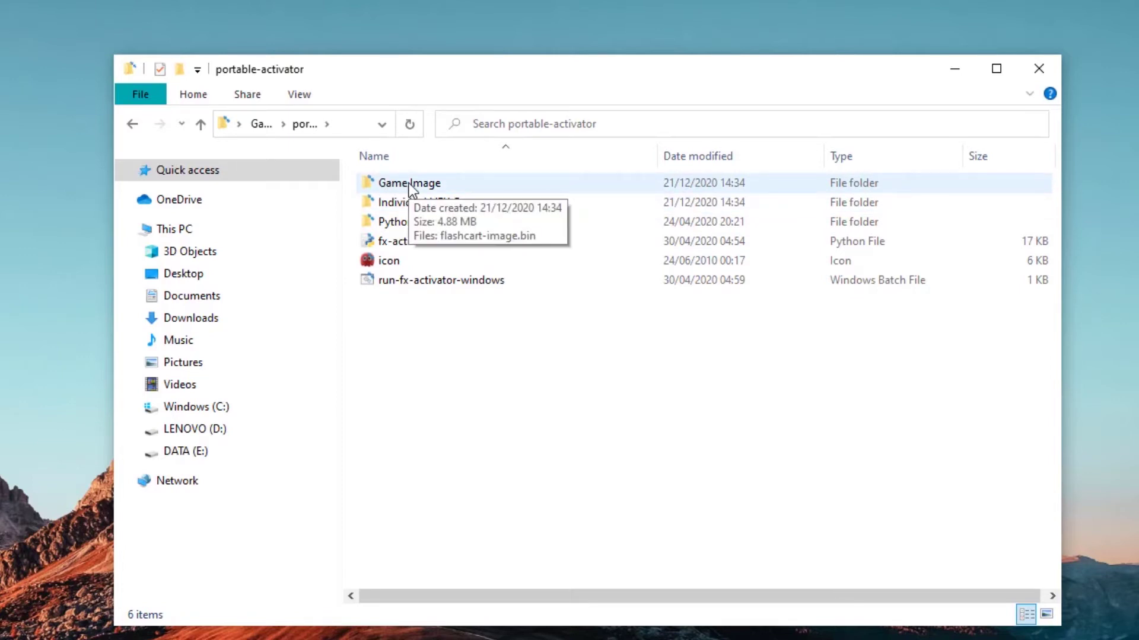
pyautogui.doubleClick(411, 282)
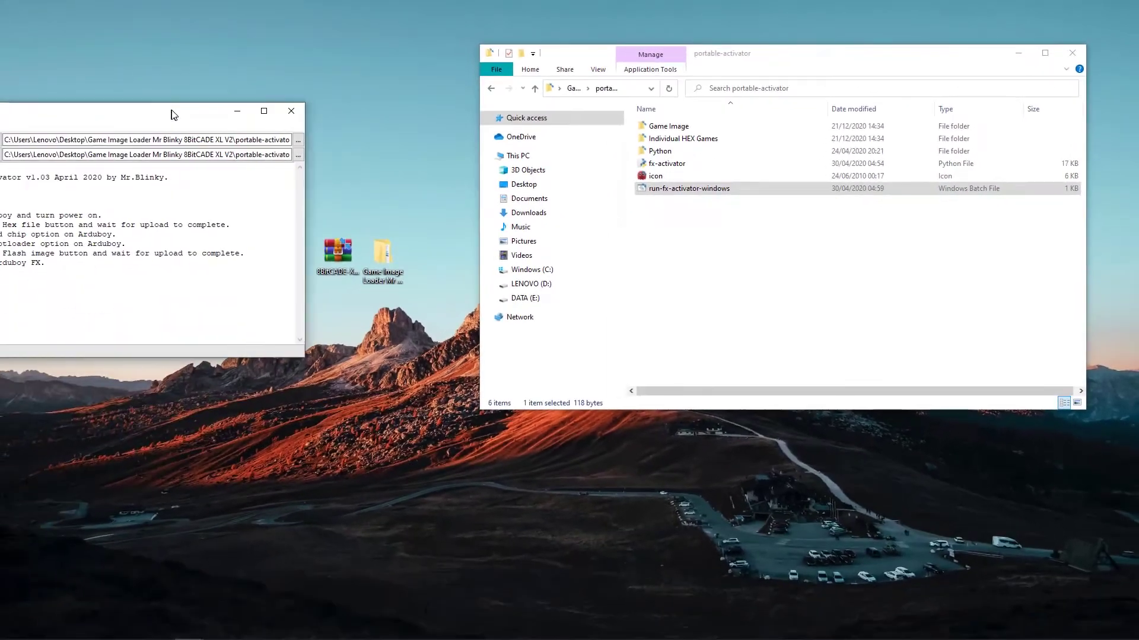
pyautogui.moveTo(73, 121); pyautogui.dragTo(260, 57)
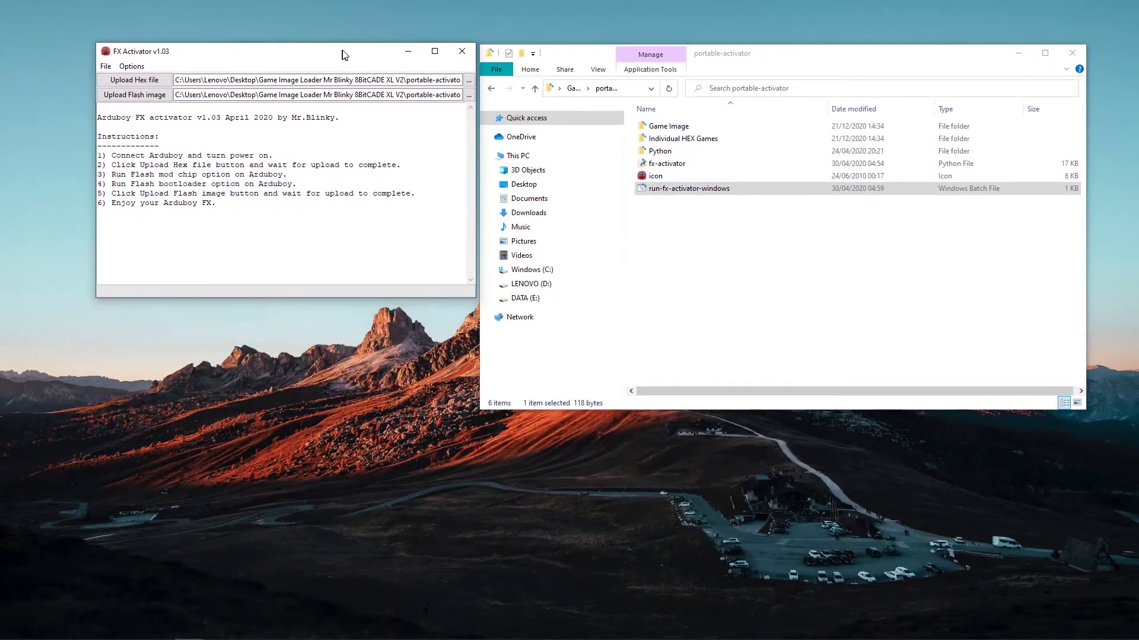
pyautogui.moveTo(228, 298); pyautogui.dragTo(192, 445)
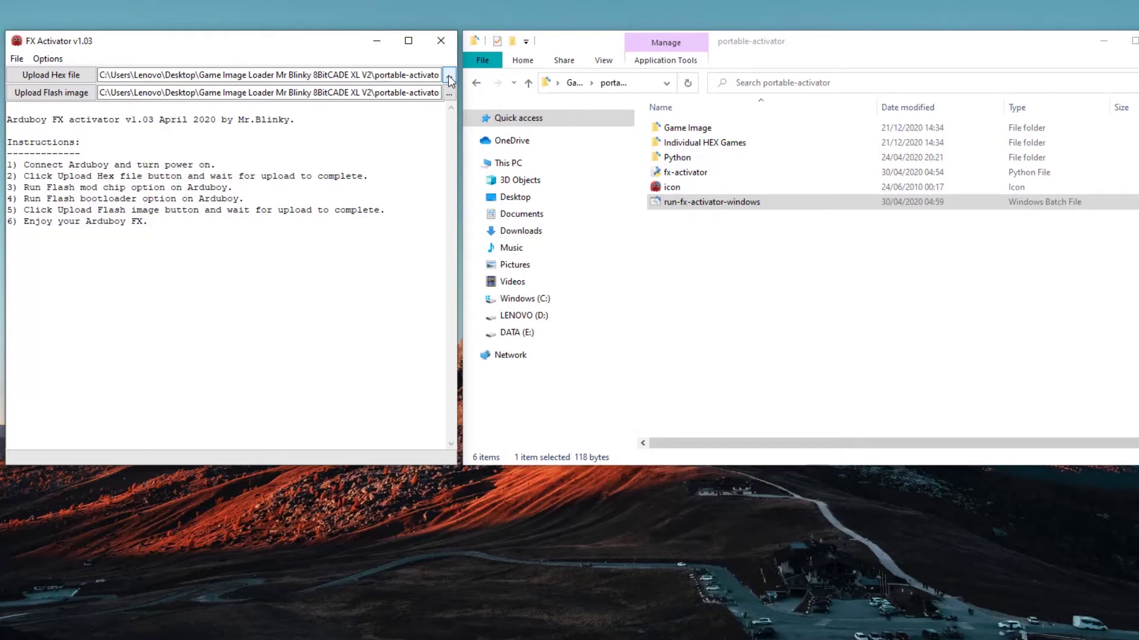
# Step: Choose 3in1A from the Individual HEX Games folder as the hex file in FX Activator
pyautogui.click(449, 77)
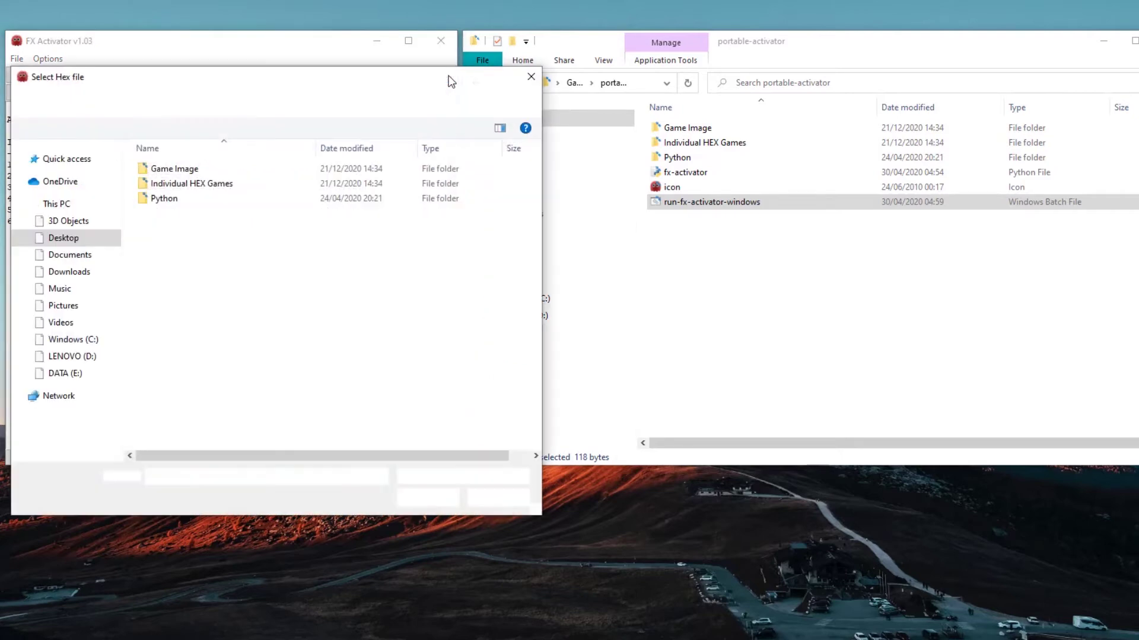
pyautogui.doubleClick(166, 189)
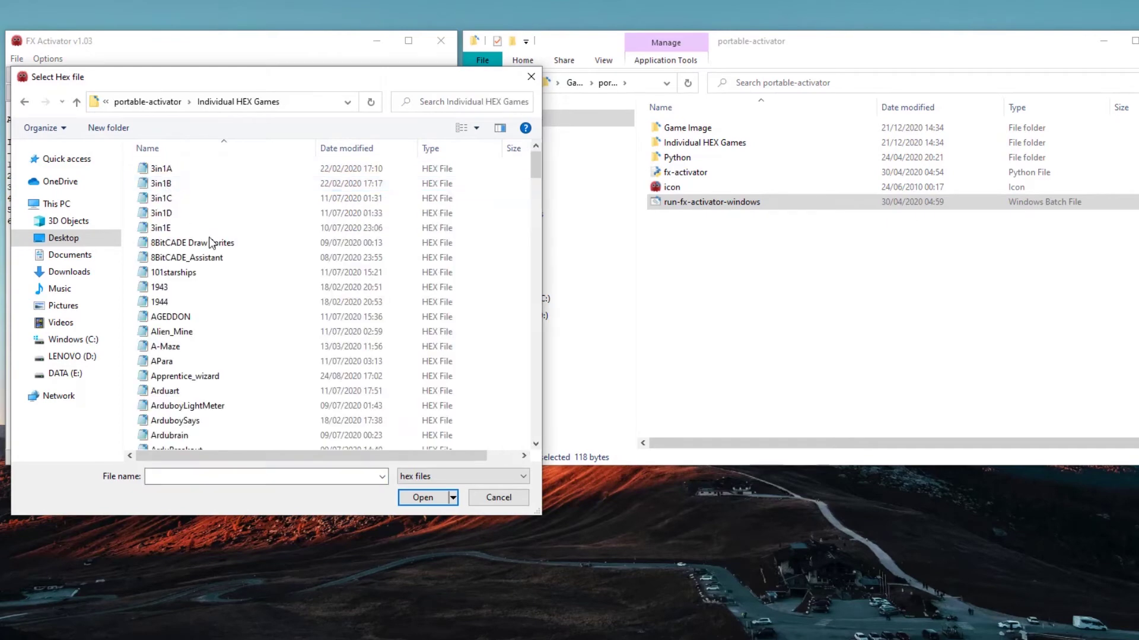
pyautogui.click(170, 171)
pyautogui.doubleClick(171, 170)
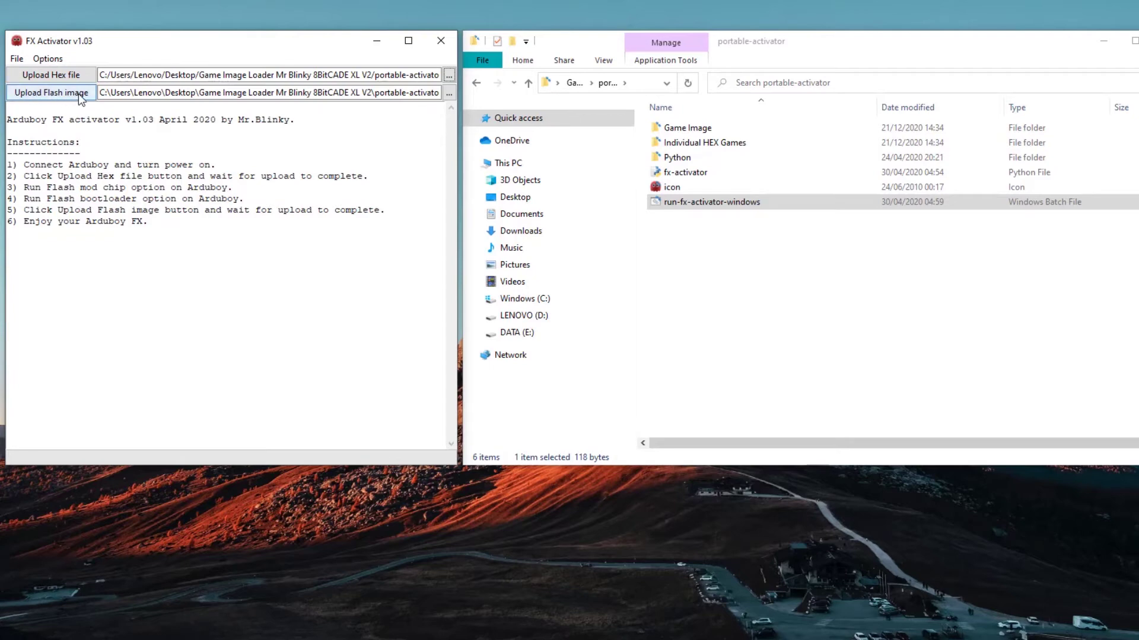
# Step: Choose flashcart-image.bin from the Game Image folder as the flash image
pyautogui.click(448, 93)
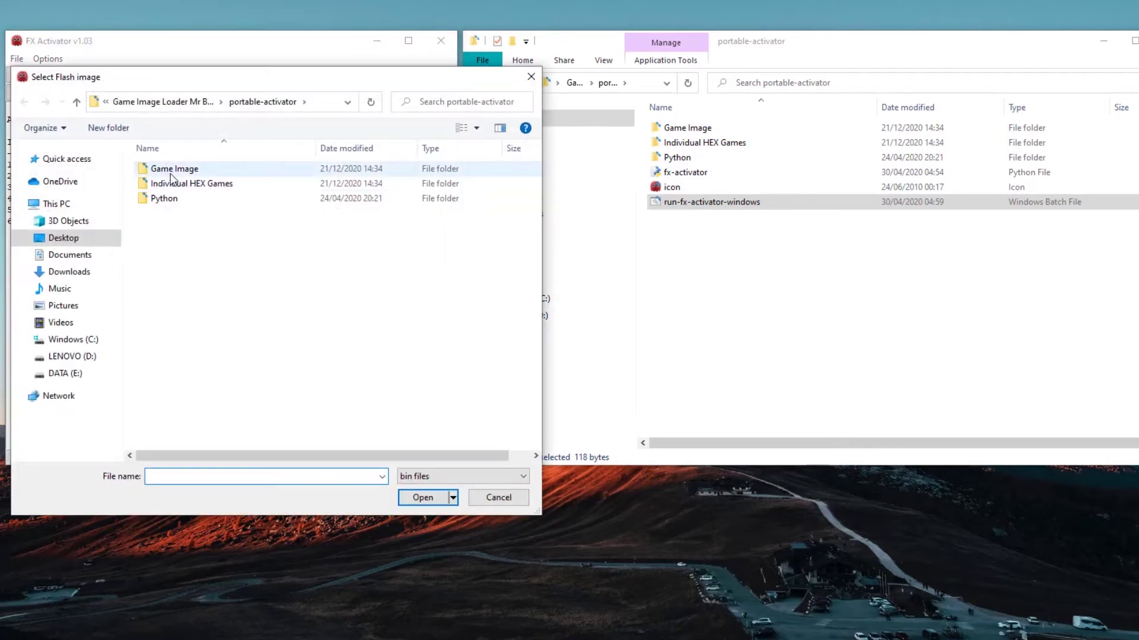
pyautogui.doubleClick(171, 174)
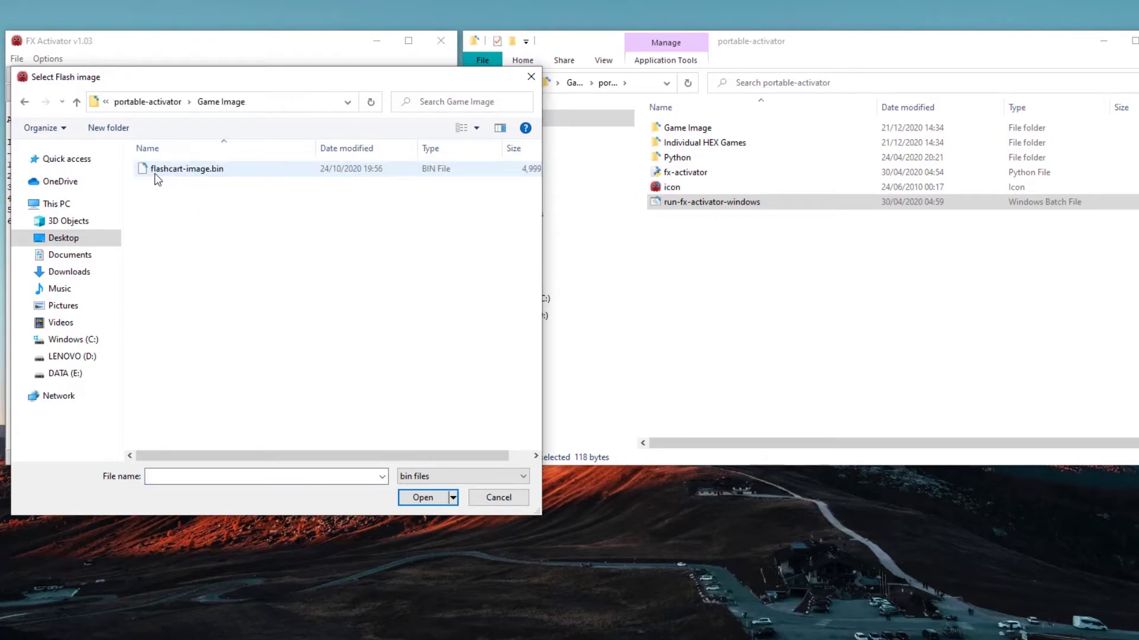
pyautogui.doubleClick(198, 173)
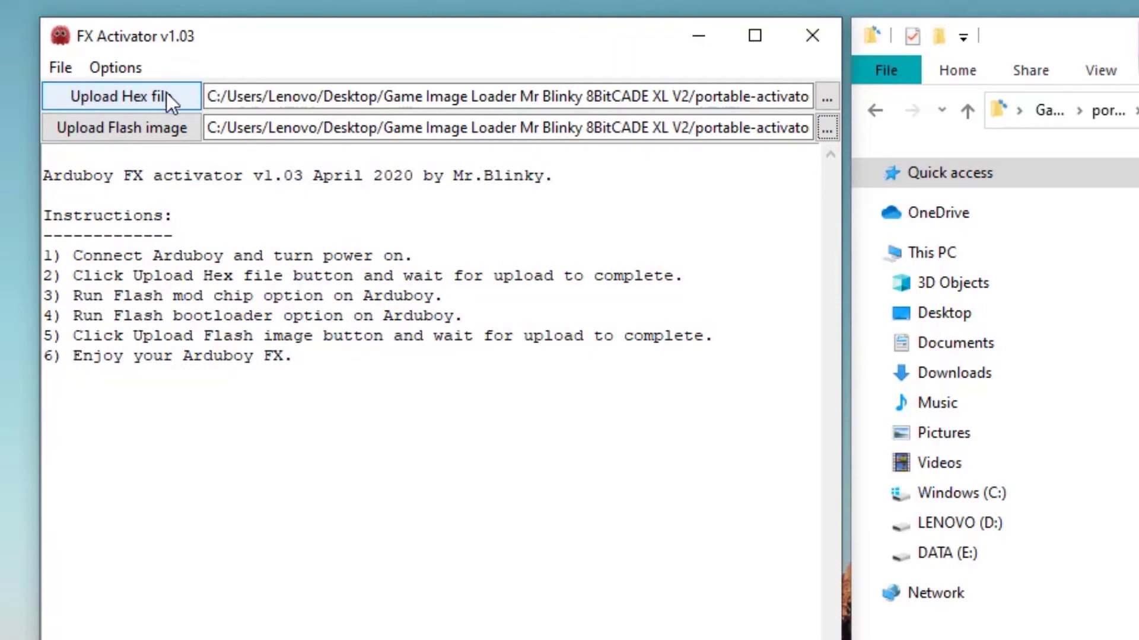
# Step: Upload the selected flash image to the console, followed by the selected hex file, and review the upload log
pyautogui.click(144, 130)
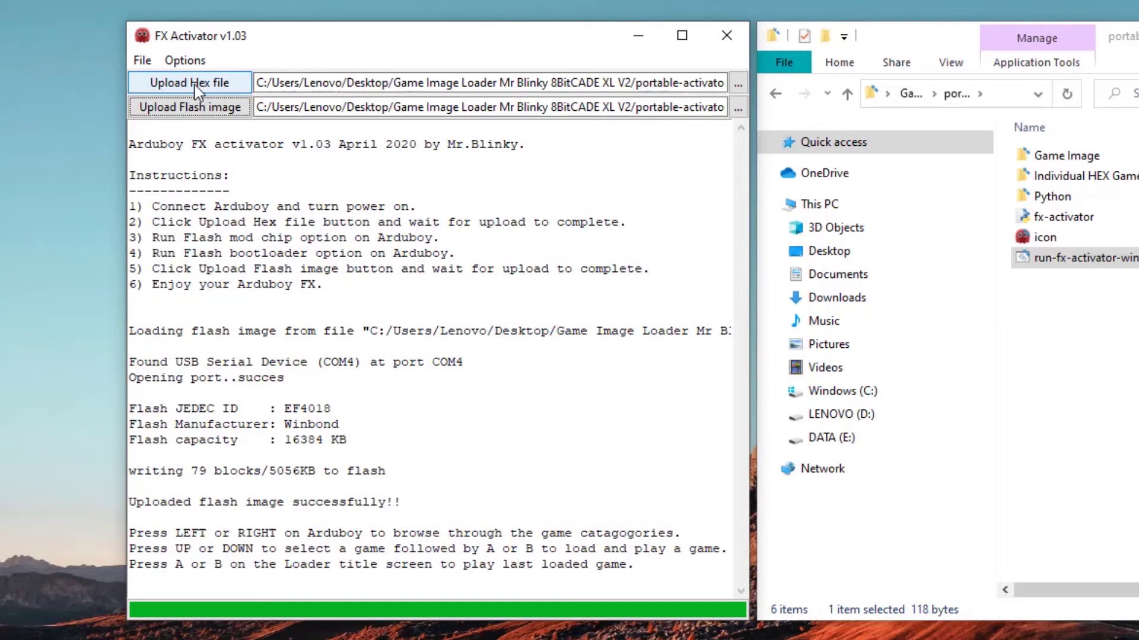
pyautogui.click(224, 88)
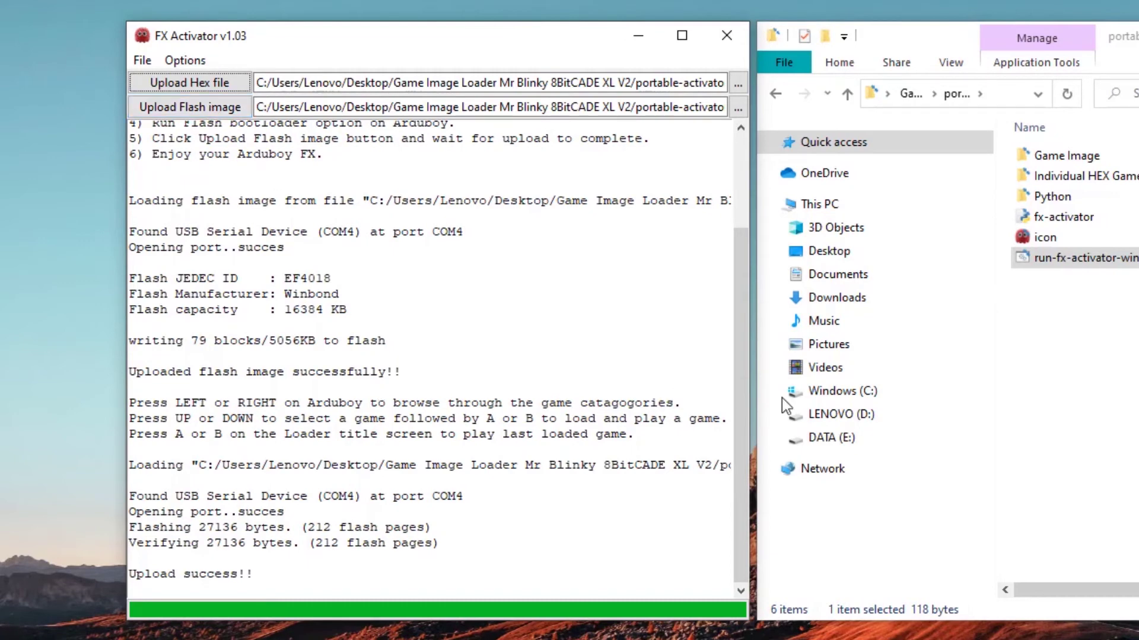
pyautogui.moveTo(735, 379); pyautogui.dragTo(734, 247)
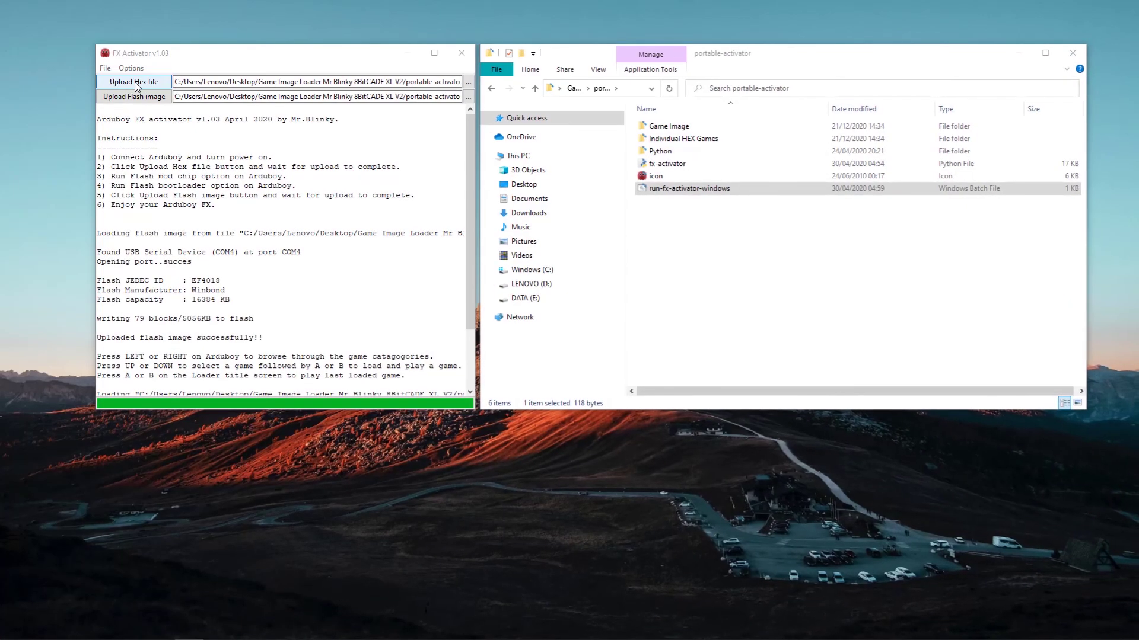
# Step: Switch back to Chrome to view the Creating a Game Image section of the 8BitCADE Resources page
pyautogui.moveTo(253, 637)
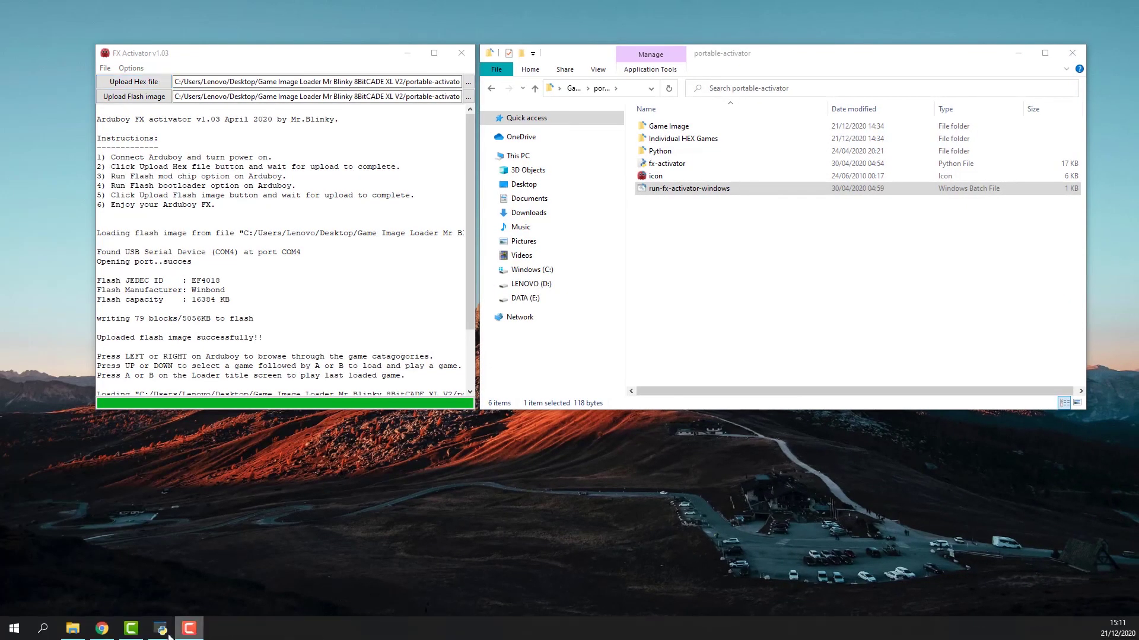
pyautogui.click(102, 629)
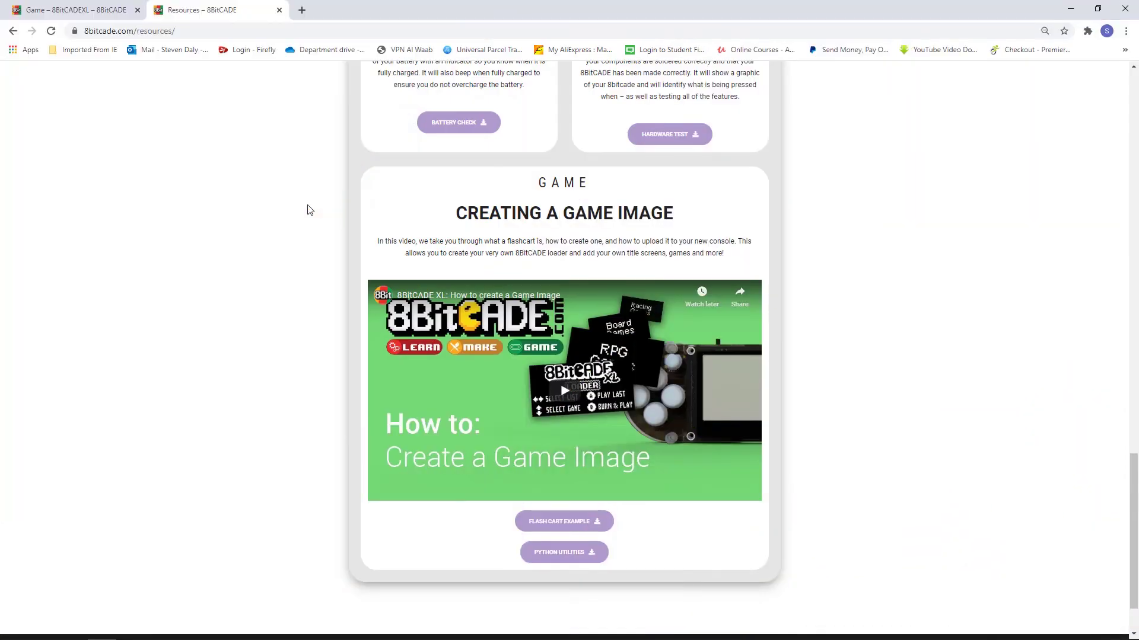
# Step: Review the Extra Resources on the Resources page, including the Battery Check, Hardware Test, Flash Cart Example and Python Utilities downloads
pyautogui.scroll(-1, 368, 296)
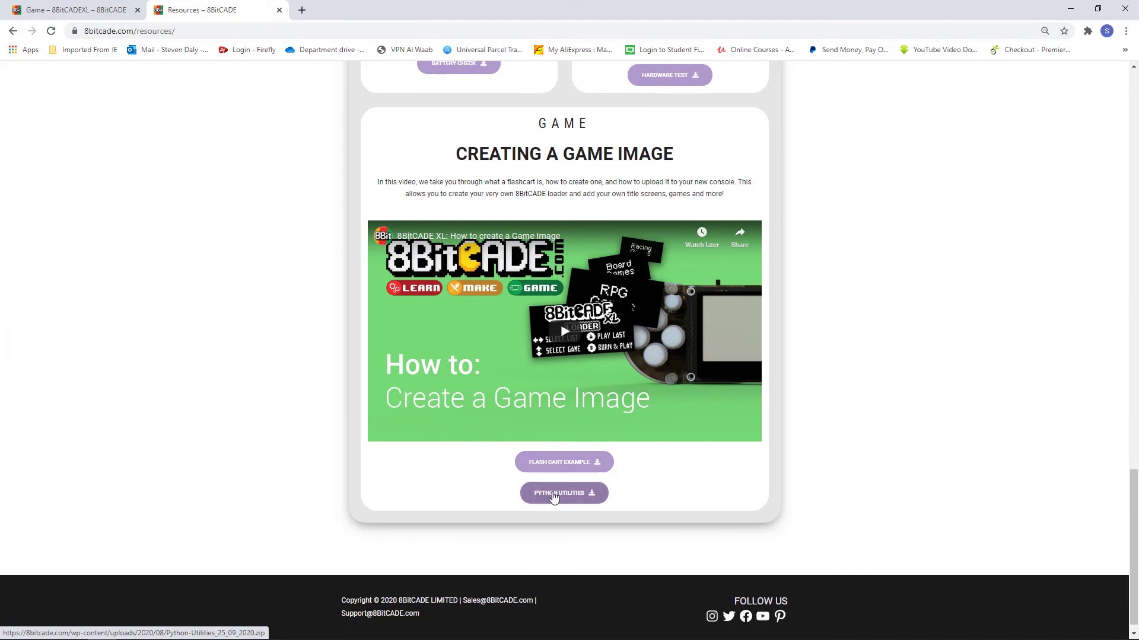
pyautogui.scroll(-1, 553, 496)
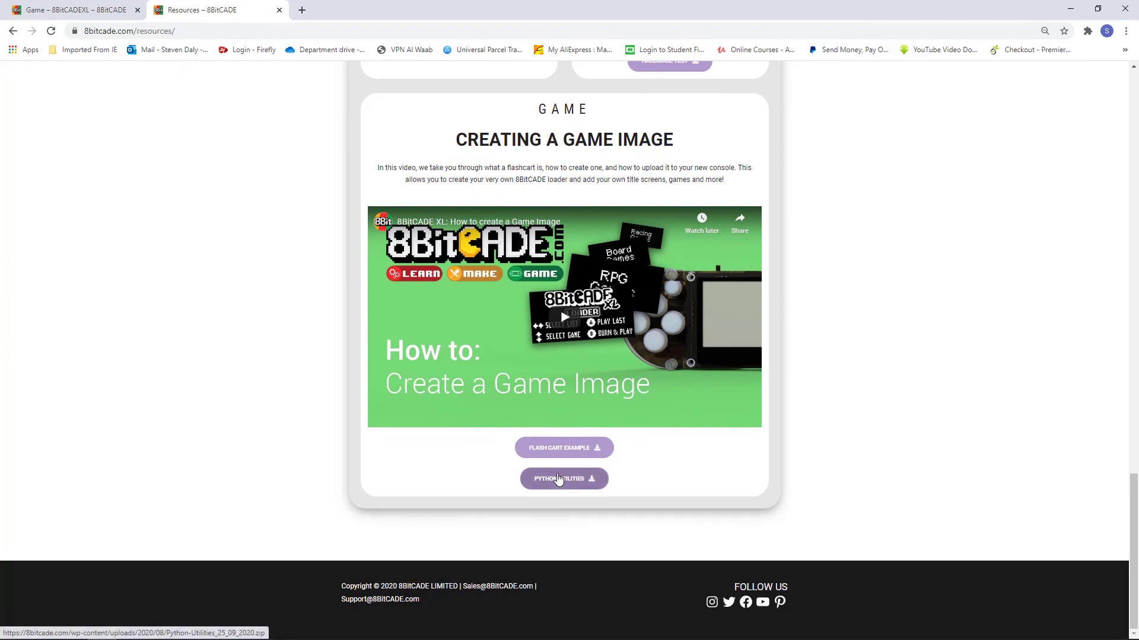
pyautogui.scroll(1, 558, 479)
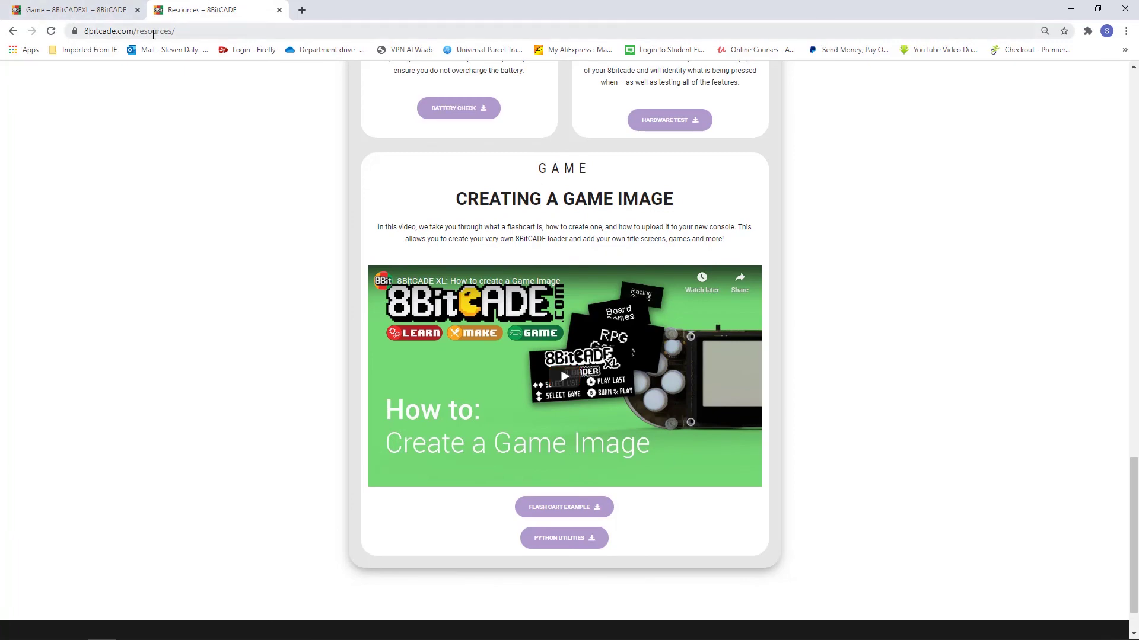
pyautogui.scroll(6, 677, 420)
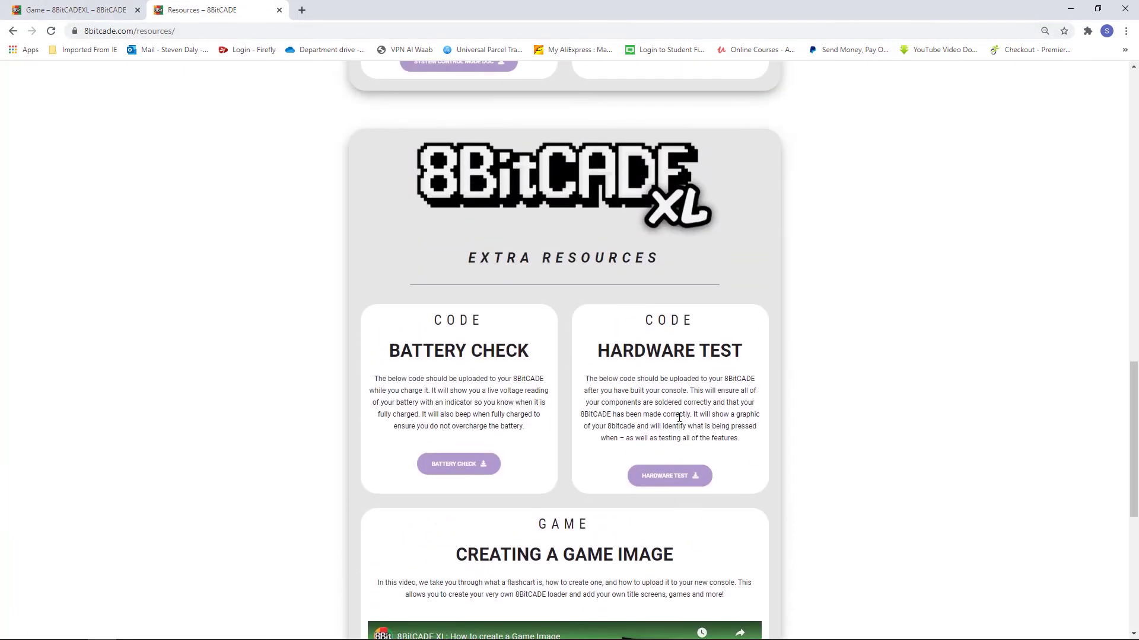
pyautogui.scroll(-4, 624, 244)
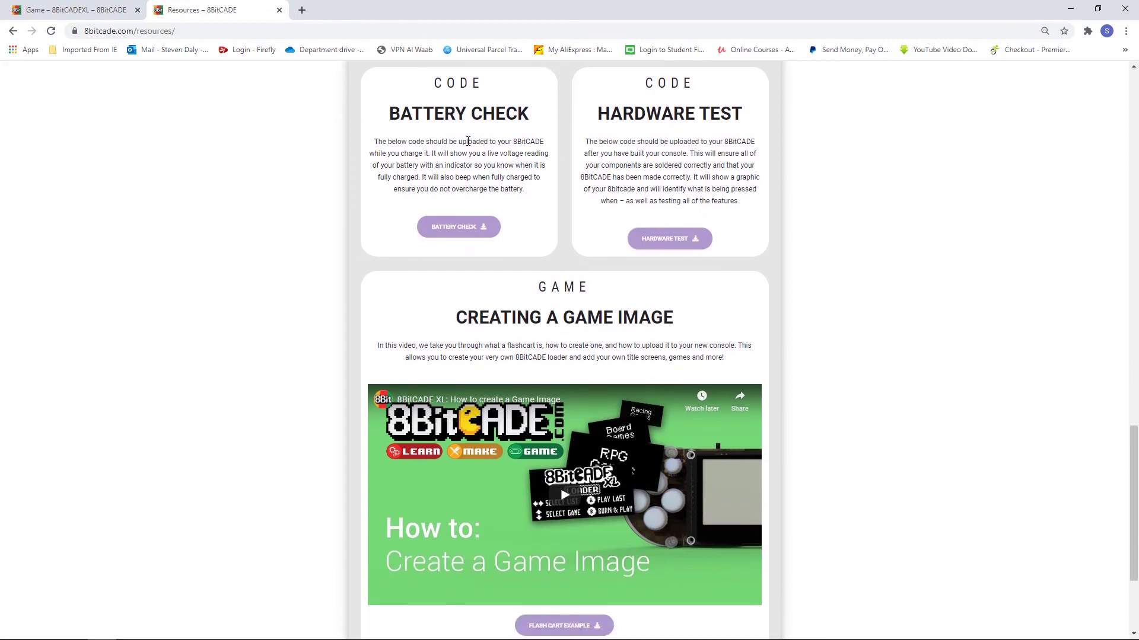
pyautogui.scroll(-1, 513, 311)
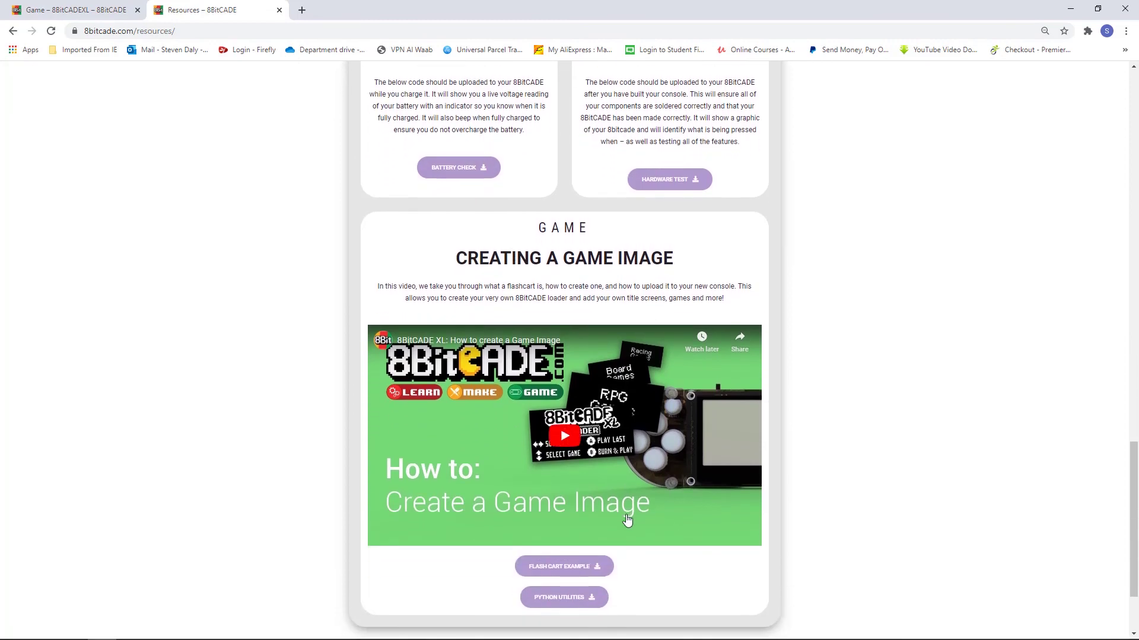
# Step: Return to the 8BitCADE XL Game page and view the Arduino and hex loading videos with their game downloads
pyautogui.click(74, 12)
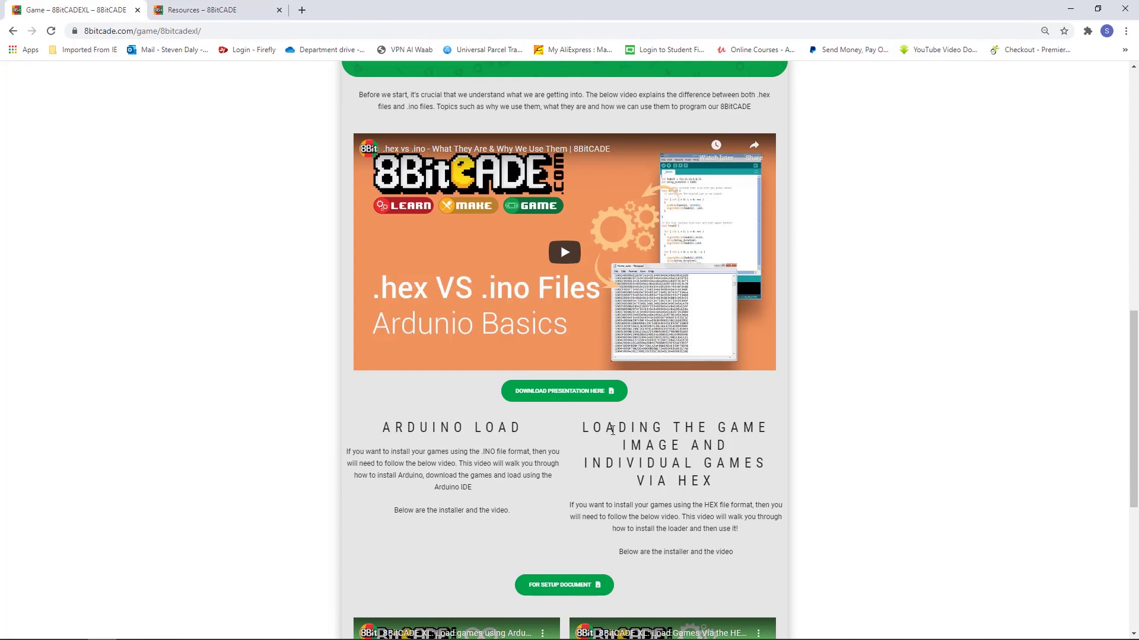
pyautogui.scroll(-1, 613, 430)
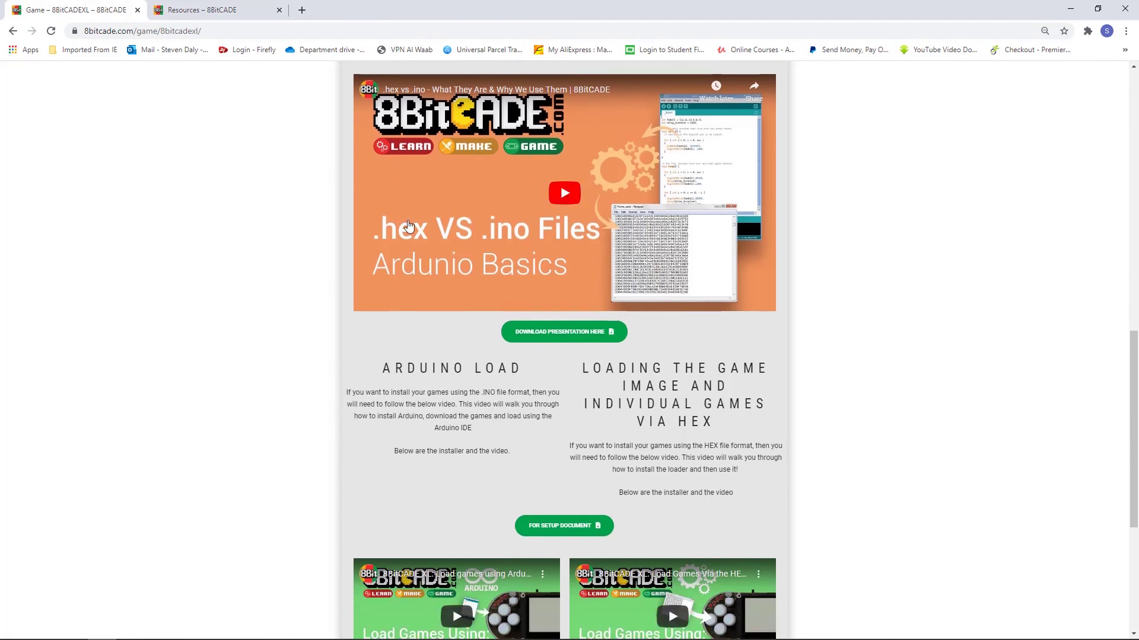
pyautogui.scroll(-1, 557, 239)
pyautogui.scroll(-5, 557, 239)
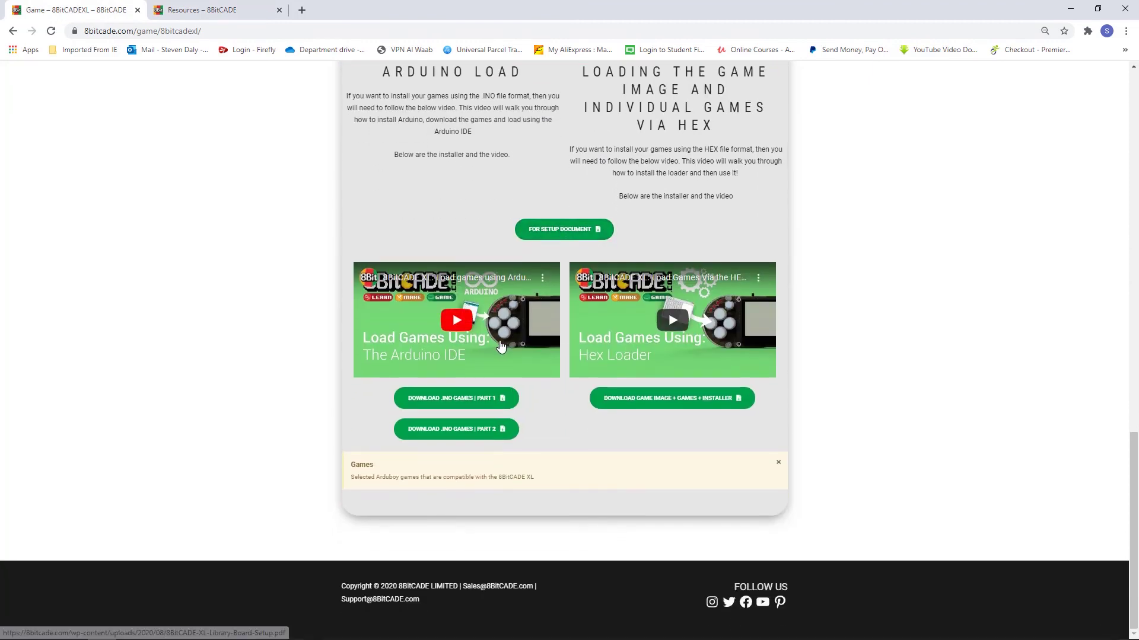